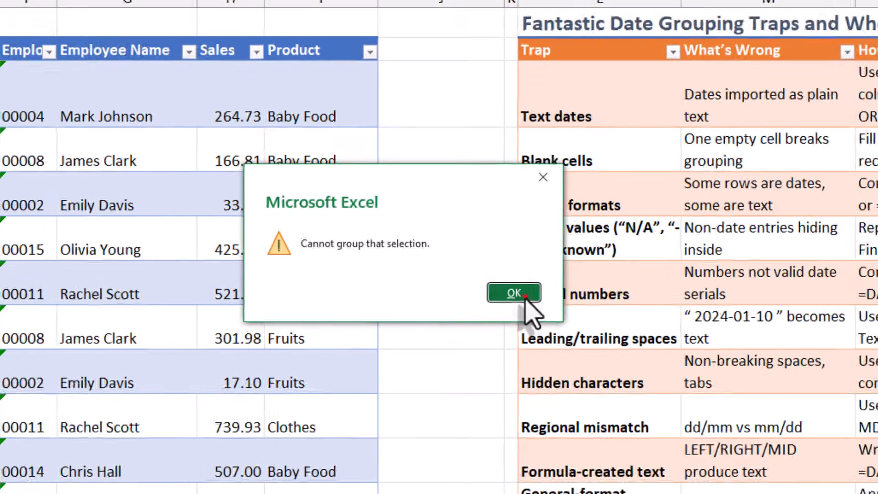
Step: Dismiss the grouping error and review every entry in the sales dataset's Date column filter list
{"action": "left_click", "coordinate": [542, 322]}
{"action": "left_click", "coordinate": [167, 155]}
{"action": "left_click", "coordinate": [355, 168]}
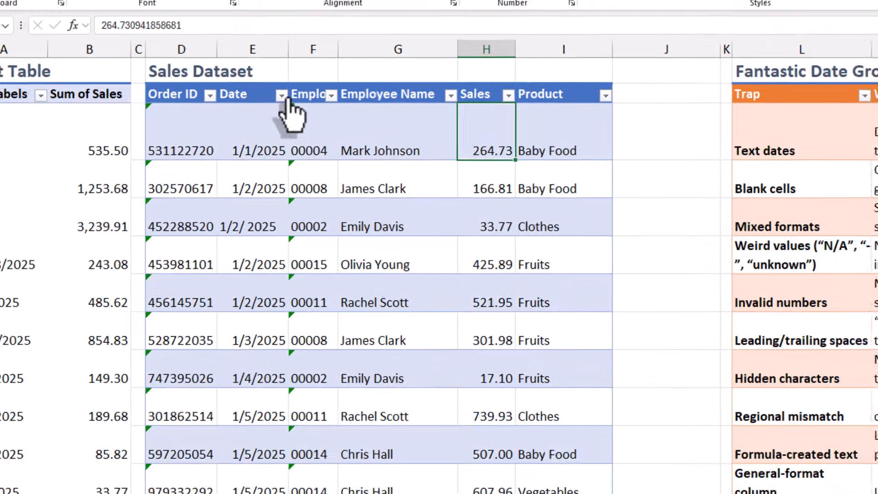
{"action": "left_click", "coordinate": [220, 135]}
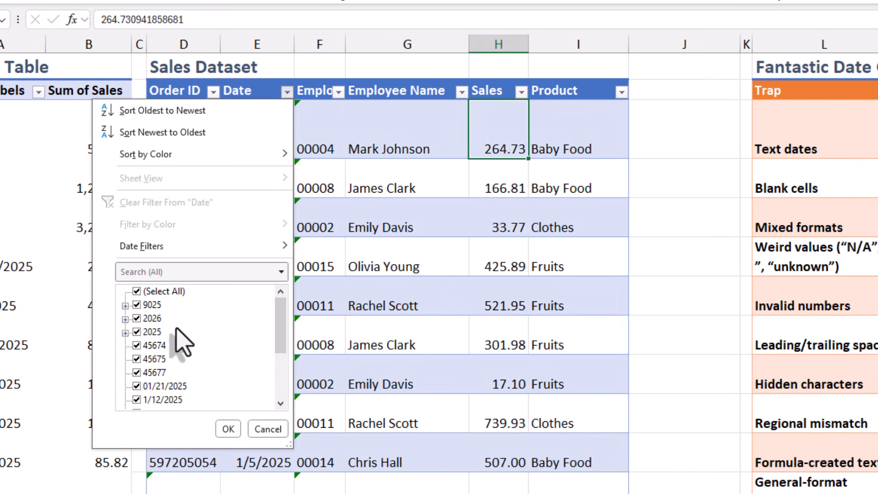
{"action": "scroll", "coordinate": [173, 357], "scroll_direction": "down", "scroll_amount": 3}
{"action": "scroll", "coordinate": [195, 391], "scroll_direction": "up", "scroll_amount": 3}
{"action": "scroll", "coordinate": [166, 311], "scroll_direction": "down", "scroll_amount": 3}
{"action": "scroll", "coordinate": [164, 316], "scroll_direction": "up", "scroll_amount": 3}
{"action": "scroll", "coordinate": [165, 325], "scroll_direction": "down", "scroll_amount": 3}
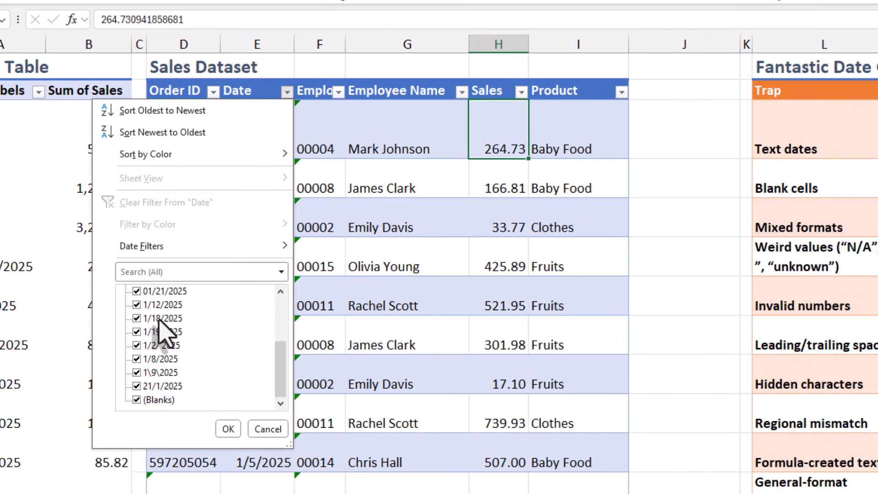
{"action": "scroll", "coordinate": [164, 328], "scroll_direction": "up", "scroll_amount": 3}
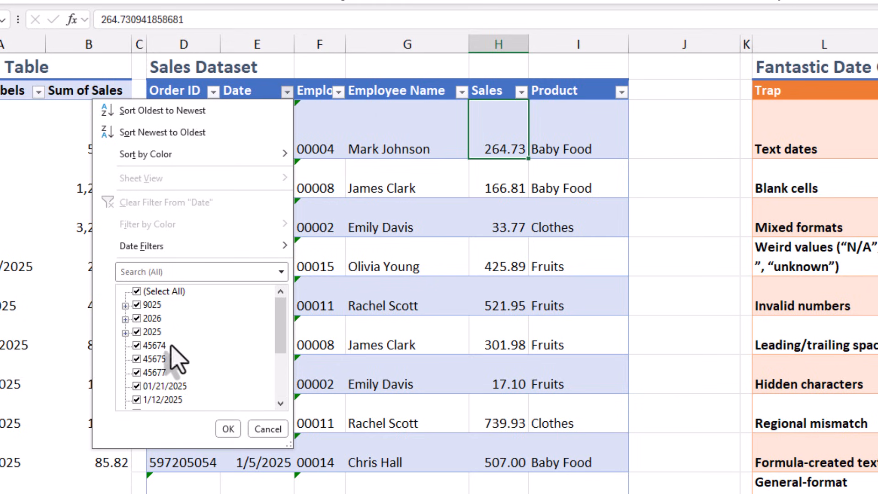
{"action": "scroll", "coordinate": [160, 383], "scroll_direction": "down", "scroll_amount": 3}
{"action": "scroll", "coordinate": [165, 386], "scroll_direction": "up", "scroll_amount": 3}
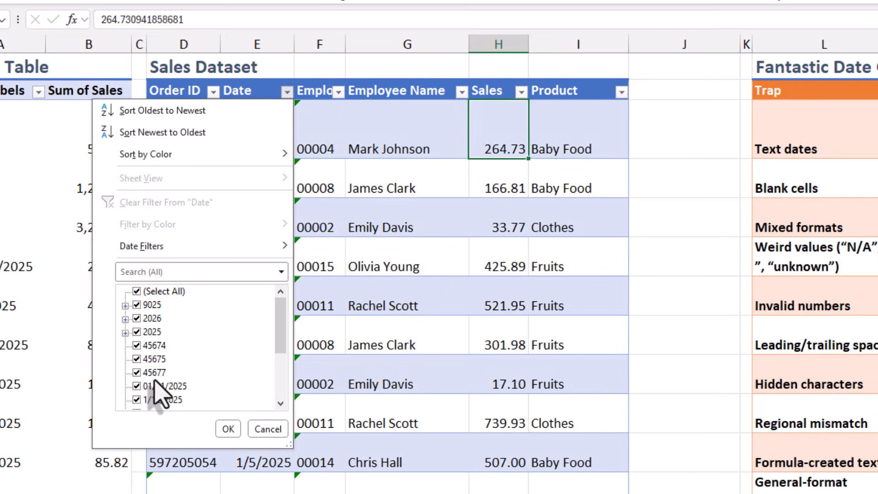
{"action": "left_click", "coordinate": [136, 291]}
{"action": "left_click", "coordinate": [136, 345]}
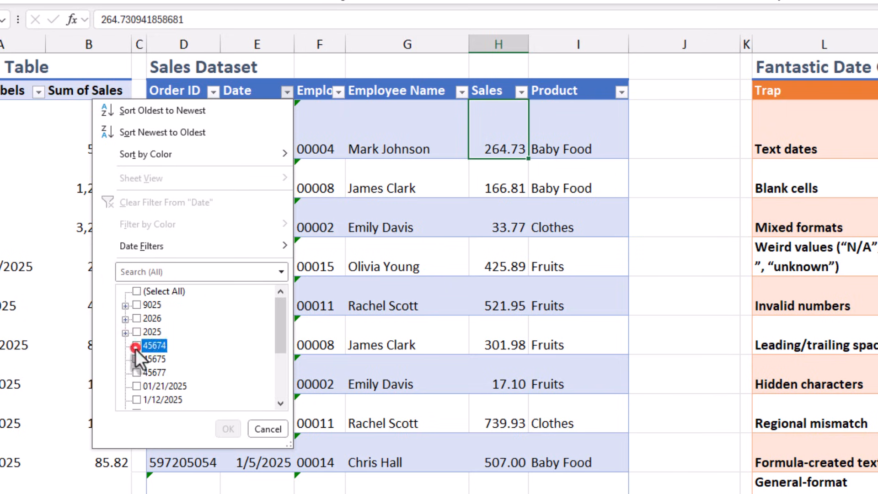
{"action": "left_click", "coordinate": [140, 372]}
{"action": "left_click", "coordinate": [137, 359]}
{"action": "scroll", "coordinate": [146, 359], "scroll_direction": "down", "scroll_amount": 2}
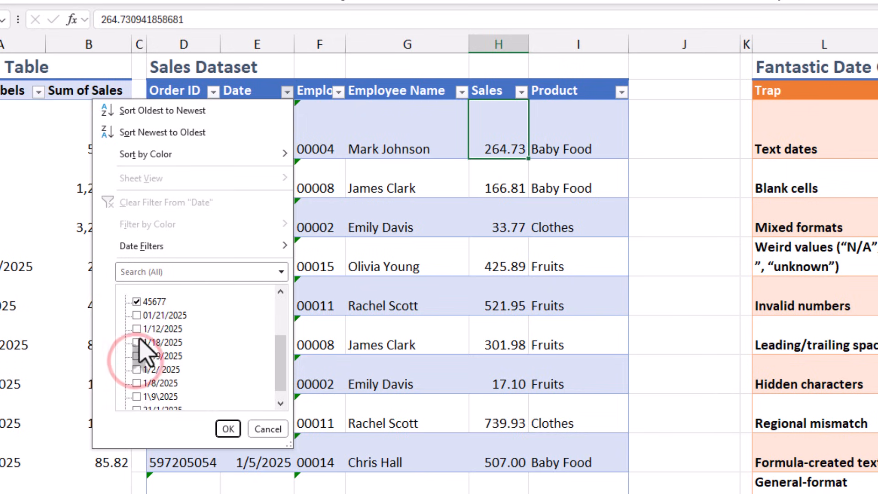
{"action": "left_click", "coordinate": [136, 318]}
{"action": "left_click", "coordinate": [136, 359]}
{"action": "left_click", "coordinate": [136, 332]}
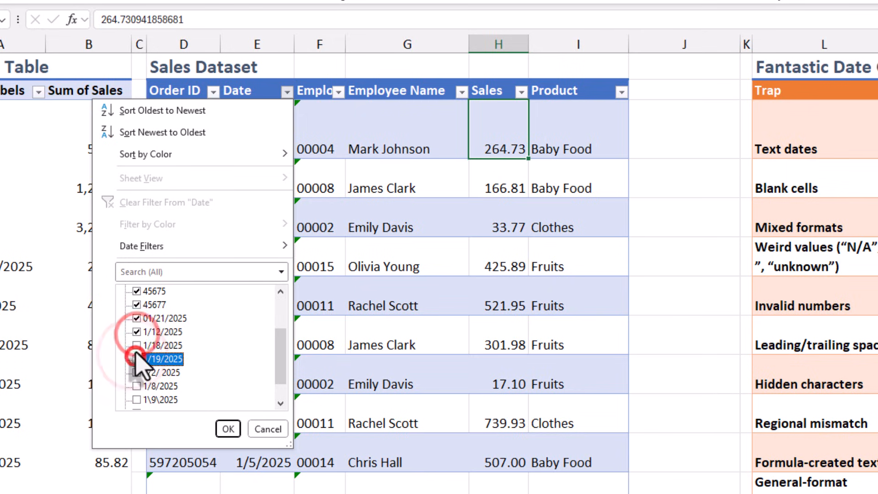
{"action": "scroll", "coordinate": [166, 358], "scroll_direction": "up", "scroll_amount": 2}
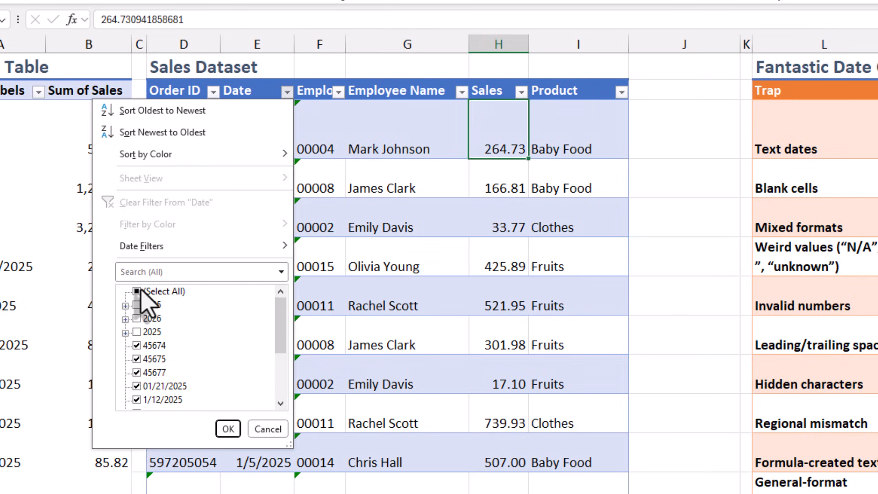
{"action": "left_click", "coordinate": [257, 429]}
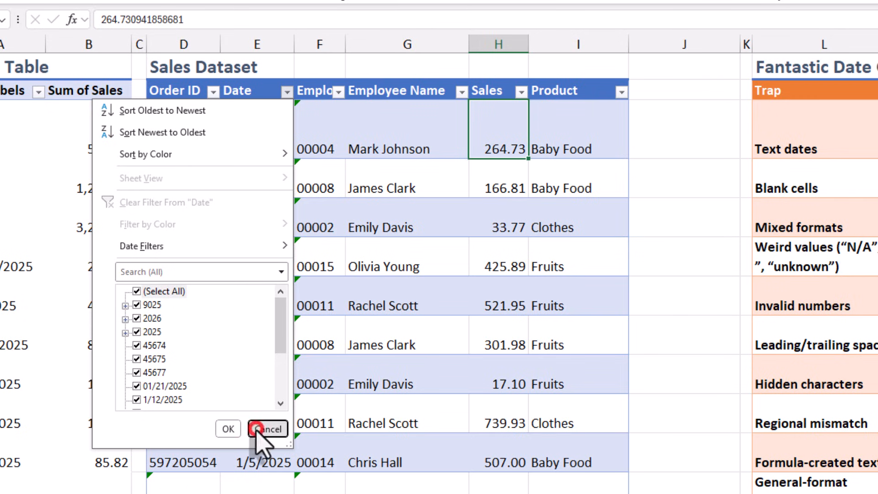
{"action": "double_click", "coordinate": [673, 137]}
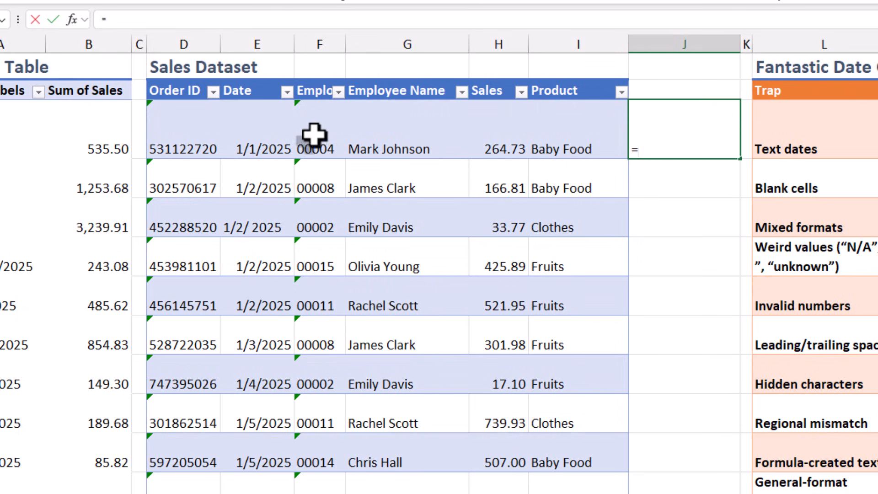
{"action": "left_click", "coordinate": [243, 133]}
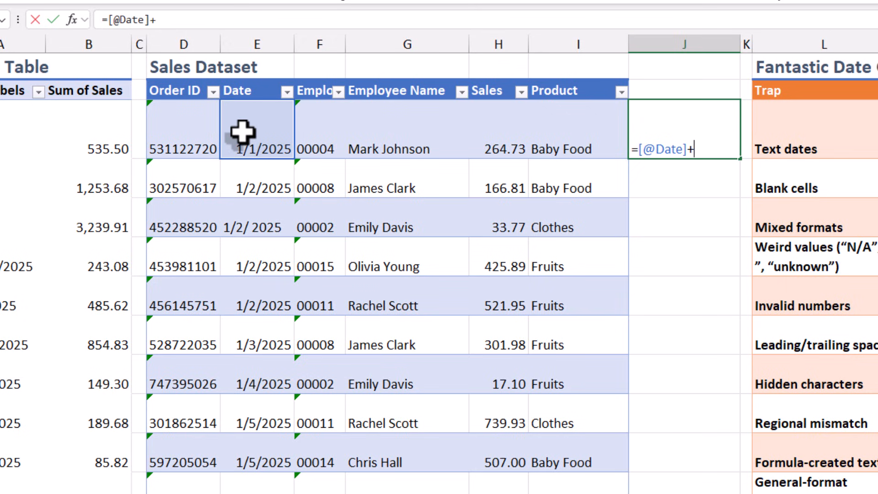
{"action": "type", "text": "+0"}
{"action": "key", "text": "Return"}
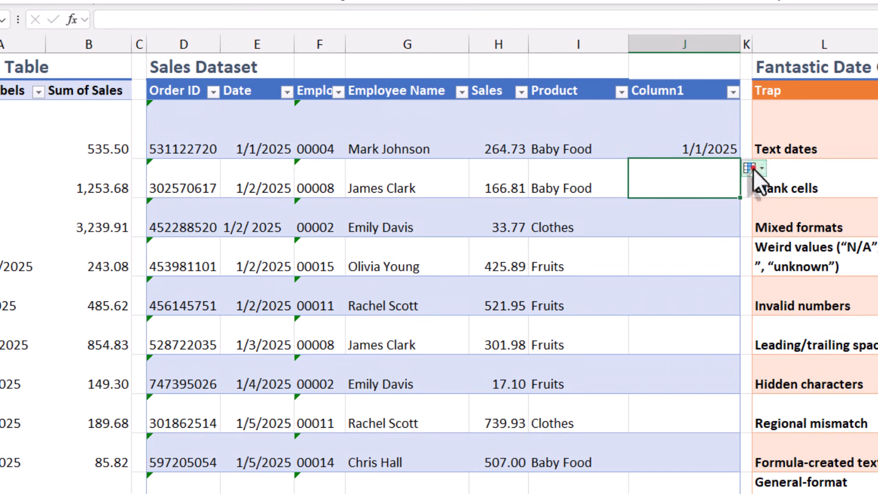
{"action": "left_click", "coordinate": [769, 191]}
Step: Filter Column1 to exclude the 2025 and 2026 dates, keeping 9025, 1900 and #VALUE!
{"action": "left_click", "coordinate": [732, 92]}
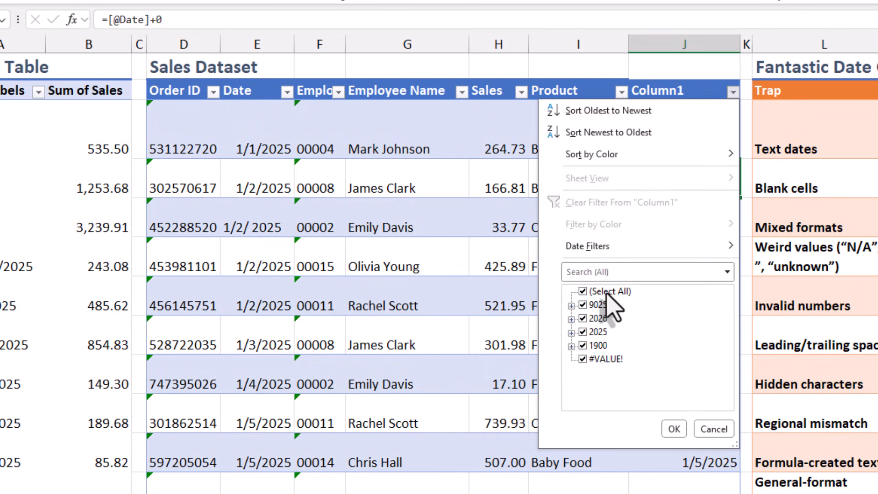
{"action": "left_click", "coordinate": [604, 322]}
{"action": "left_click", "coordinate": [605, 322]}
{"action": "left_click", "coordinate": [601, 330]}
{"action": "left_click", "coordinate": [602, 320]}
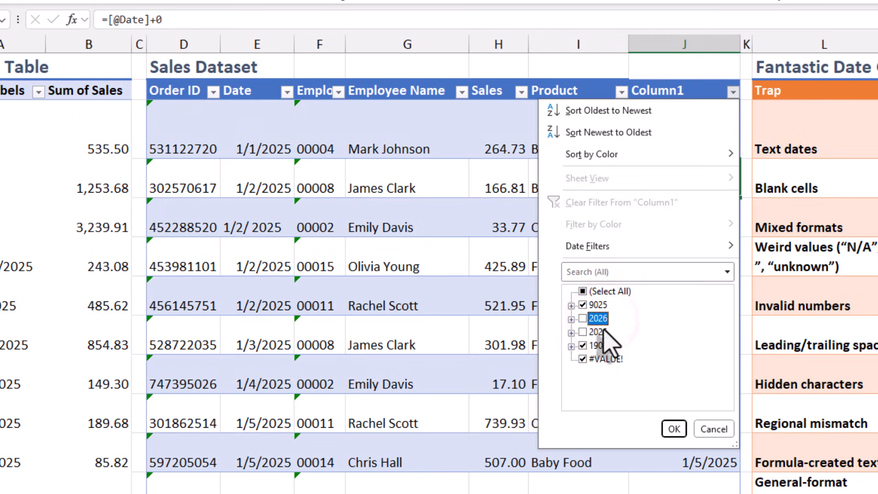
{"action": "left_click", "coordinate": [673, 421]}
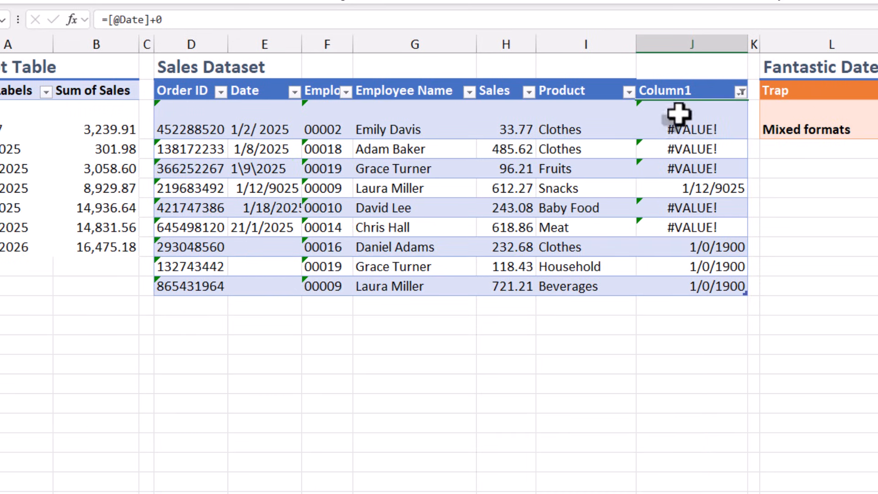
Step: Highlight the three blank Date cells in the filtered sales table with yellow fill
{"action": "left_click", "coordinate": [677, 114]}
{"action": "left_click", "coordinate": [265, 124]}
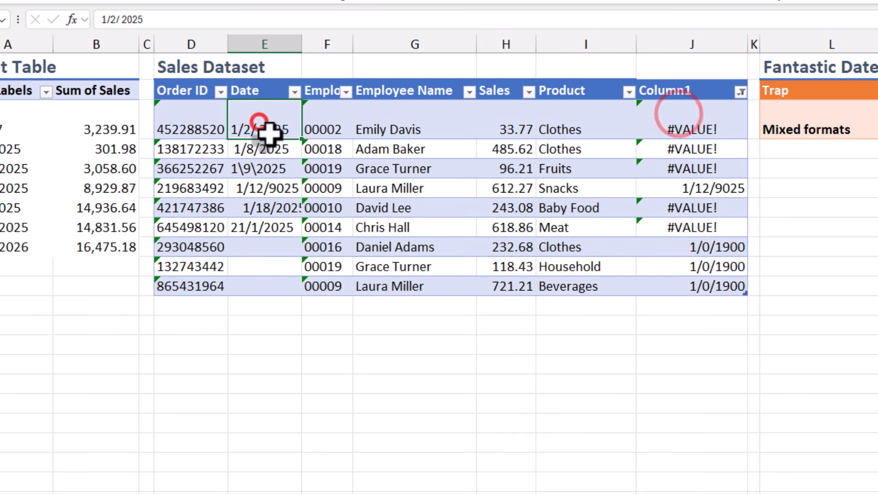
{"action": "left_click", "coordinate": [279, 287]}
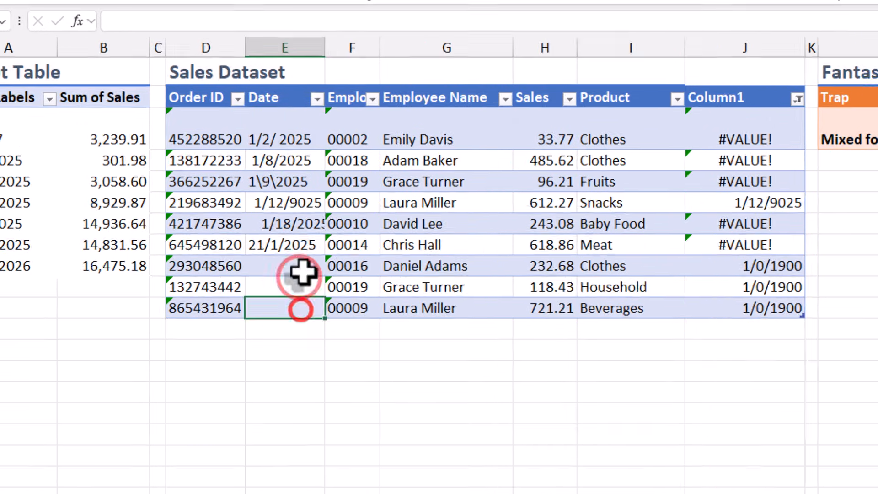
{"action": "left_click_drag", "start_coordinate": [303, 265], "coordinate": [307, 306]}
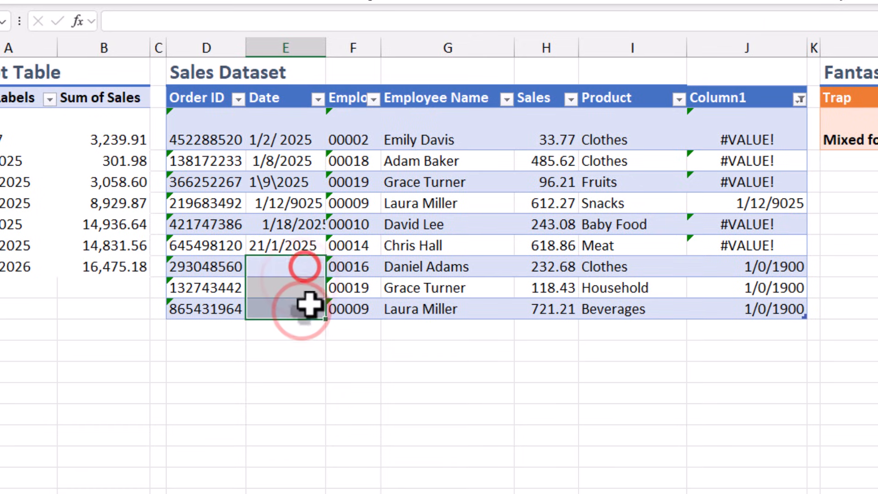
{"action": "left_click", "coordinate": [221, 1]}
{"action": "left_click", "coordinate": [398, 225]}
{"action": "left_click", "coordinate": [750, 122]}
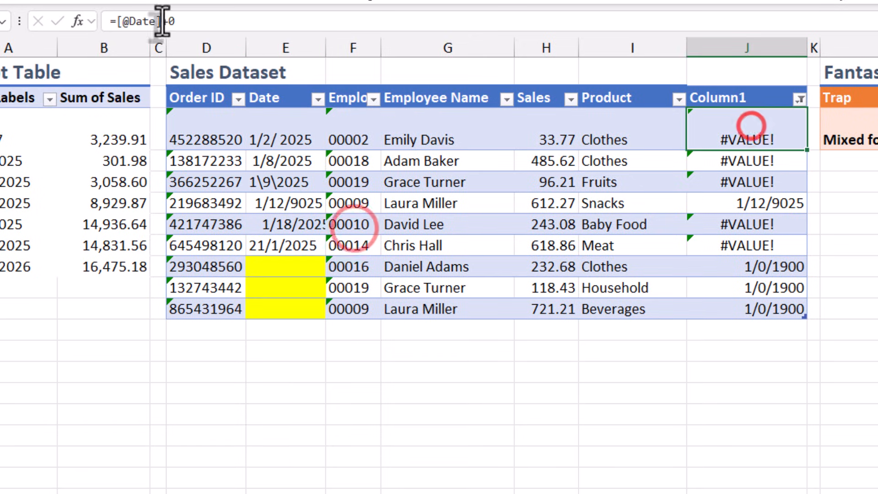
{"action": "left_click", "coordinate": [114, 21]}
{"action": "type", "text": "Trim("}
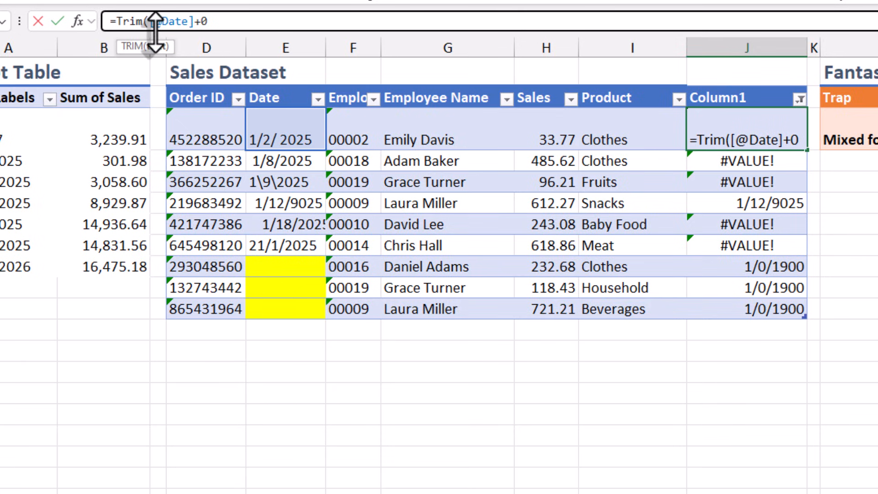
{"action": "key", "text": "Return"}
{"action": "left_click", "coordinate": [814, 158]}
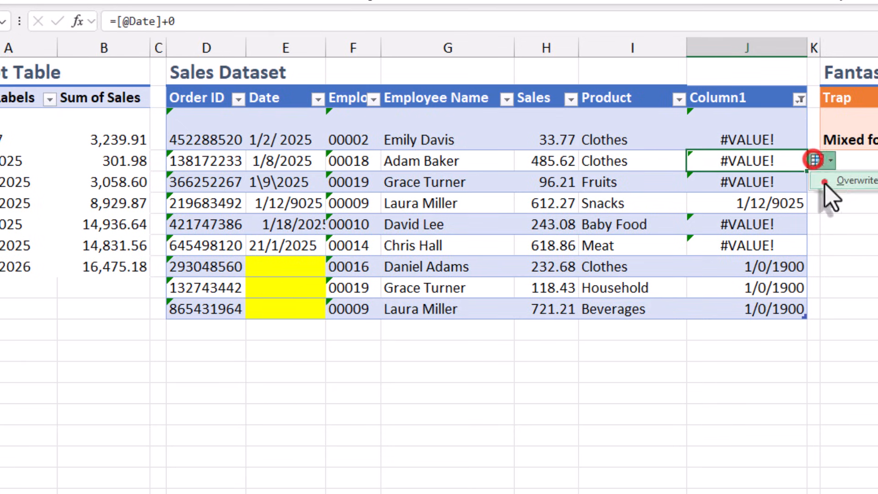
{"action": "left_click", "coordinate": [823, 182]}
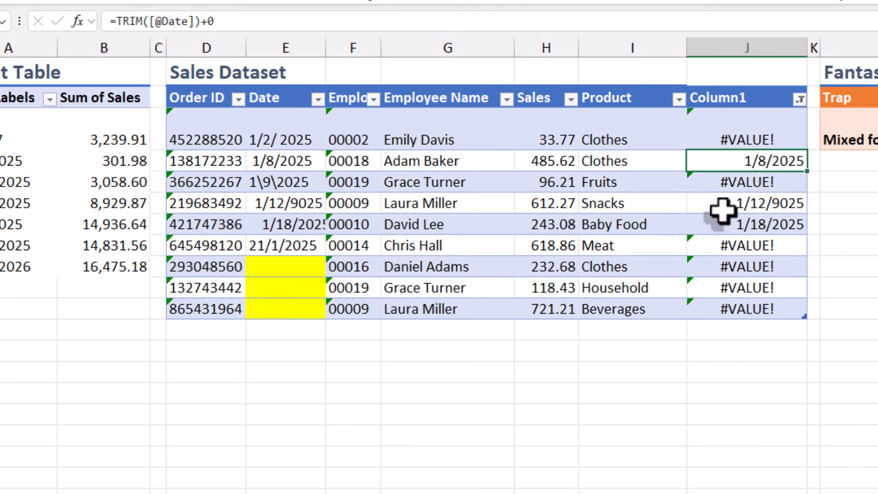
{"action": "left_click", "coordinate": [114, 21]}
{"action": "type", "text": "clean"}
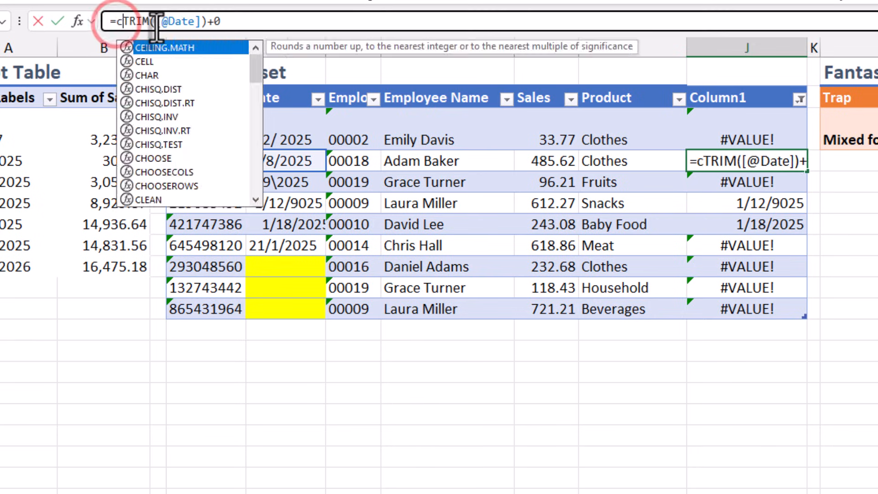
{"action": "type", "text": "("}
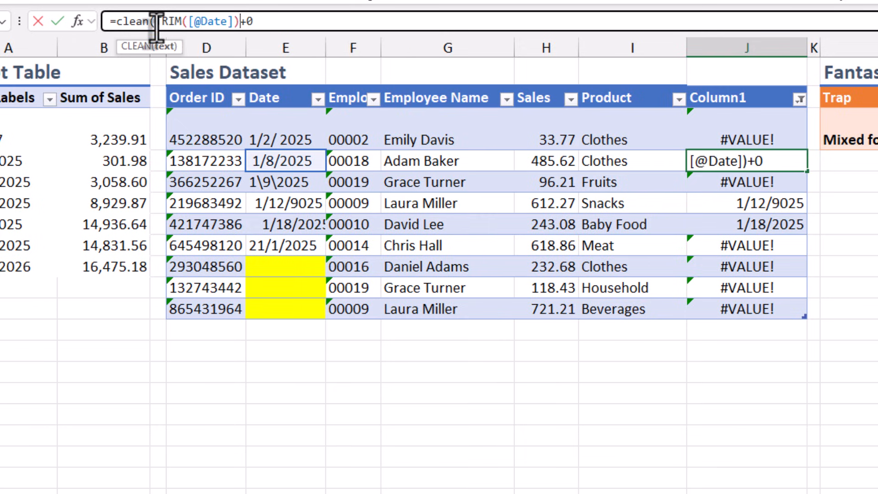
{"action": "key", "text": "Return"}
{"action": "left_click", "coordinate": [817, 182]}
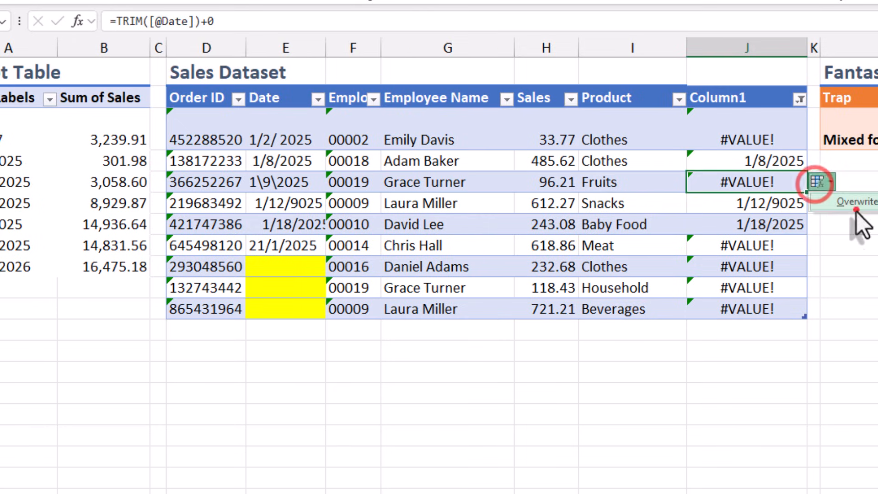
{"action": "left_click", "coordinate": [856, 209]}
Step: Confirm the Column1 formula and reapply the column's filter to refresh the remaining problem rows
{"action": "left_click", "coordinate": [275, 19]}
{"action": "key", "text": "Return"}
{"action": "left_click", "coordinate": [800, 99]}
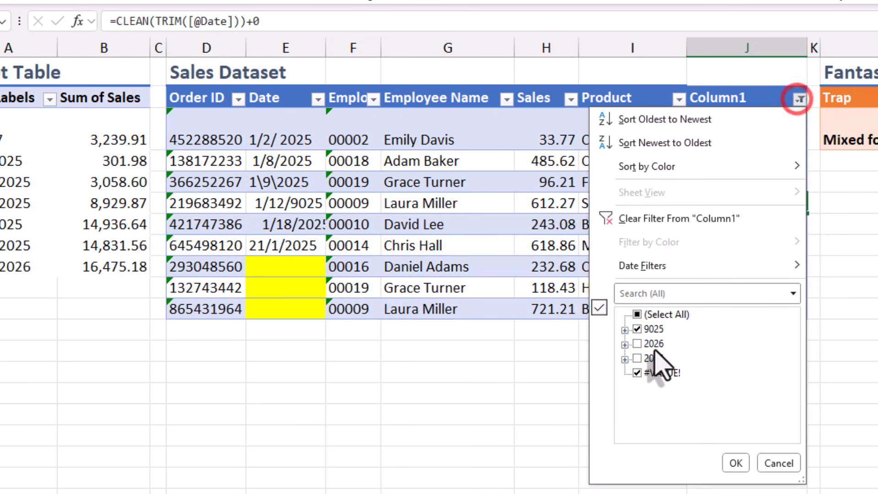
{"action": "left_click", "coordinate": [735, 463]}
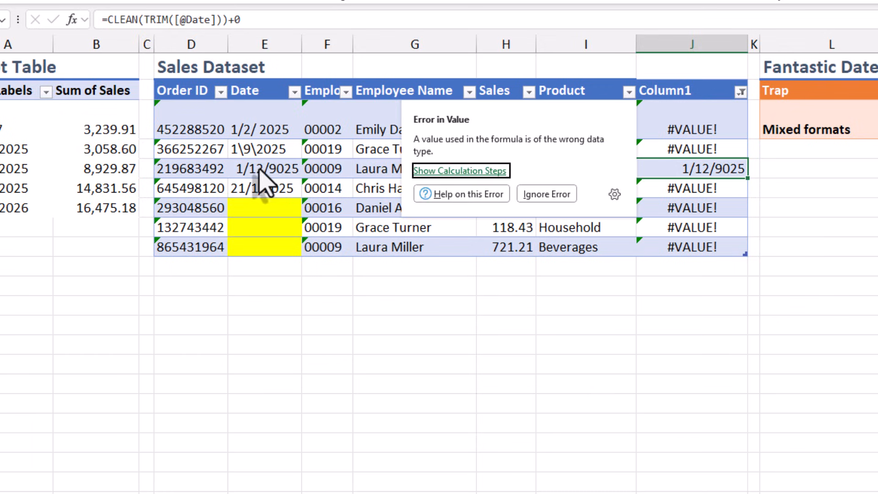
Step: Correct the year of the 1/12/9025 date to 2025 and reapply the Column1 filter
{"action": "left_click", "coordinate": [259, 182]}
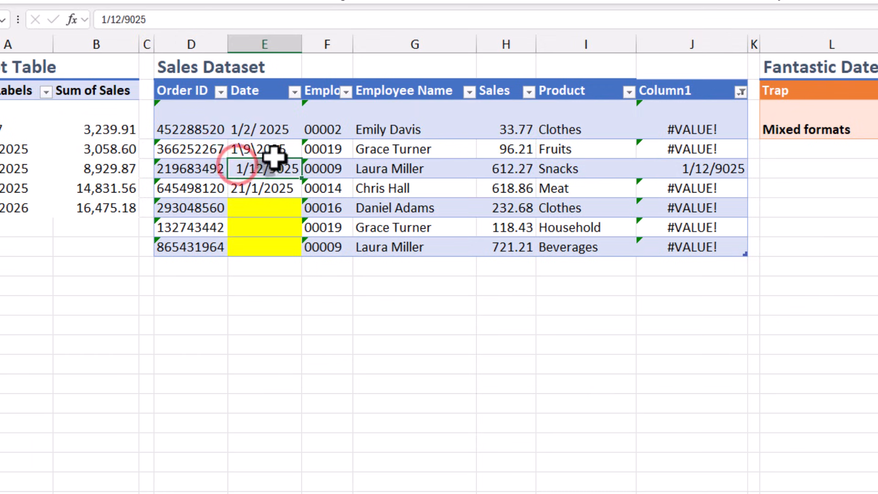
{"action": "left_click", "coordinate": [127, 19]}
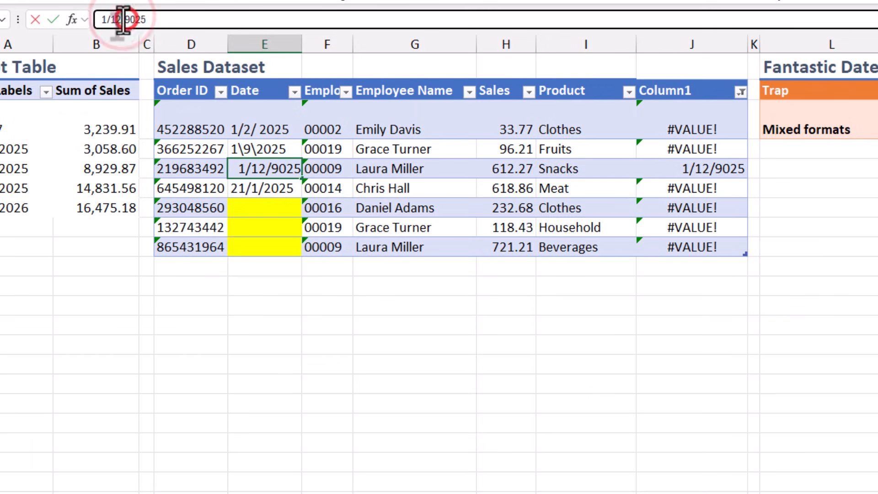
{"action": "key", "text": "BackSpace"}
{"action": "type", "text": "2"}
{"action": "key", "text": "Return"}
{"action": "left_click", "coordinate": [741, 92]}
{"action": "left_click", "coordinate": [682, 426]}
{"action": "left_click", "coordinate": [347, 155]}
Step: Remove the stray space from the first filtered row's date so it reads 1/2/2025
{"action": "left_click", "coordinate": [247, 128]}
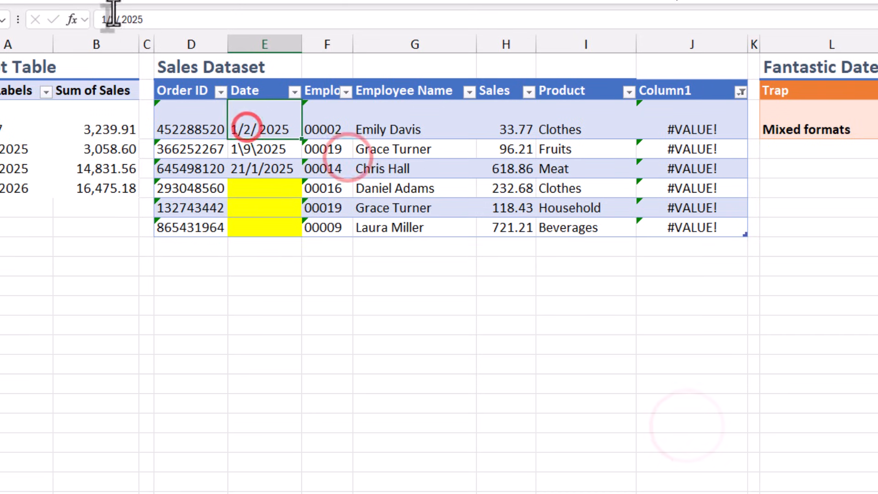
{"action": "left_click", "coordinate": [122, 20]}
{"action": "key", "text": "BackSpace"}
{"action": "key", "text": "Return"}
Step: Replace both backslashes in the 1\9\2025 date with forward slashes so it reads 1/9/2025
{"action": "left_click", "coordinate": [120, 21]}
{"action": "key", "text": "BackSpace"}
{"action": "type", "text": "/"}
{"action": "key", "text": "Left"}
{"action": "key", "text": "Left"}
{"action": "key", "text": "BackSpace"}
{"action": "type", "text": "/"}
{"action": "key", "text": "Return"}
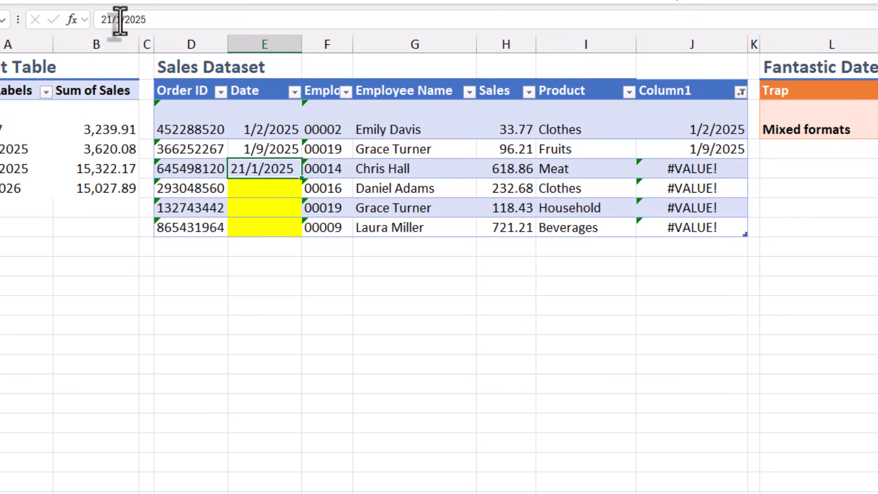
Step: Swap the day and month of the 21/1/2025 date so it reads 1/21/2025
{"action": "left_click", "coordinate": [119, 20]}
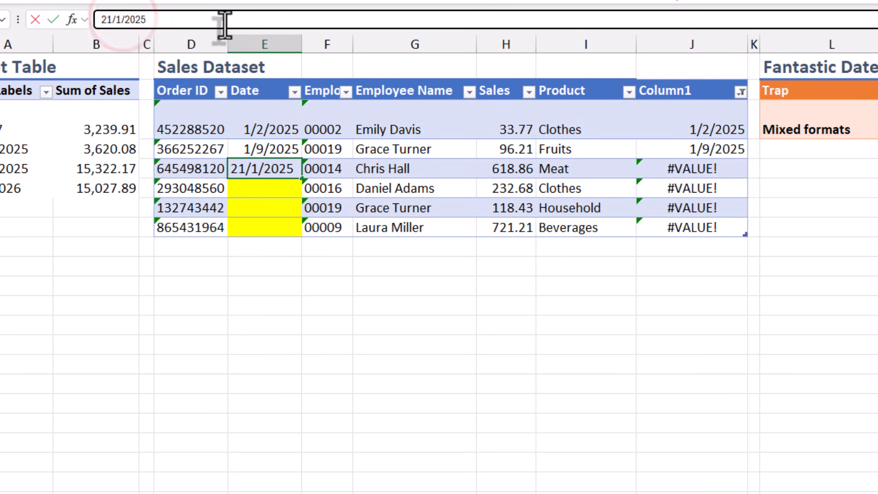
{"action": "key", "text": "Escape"}
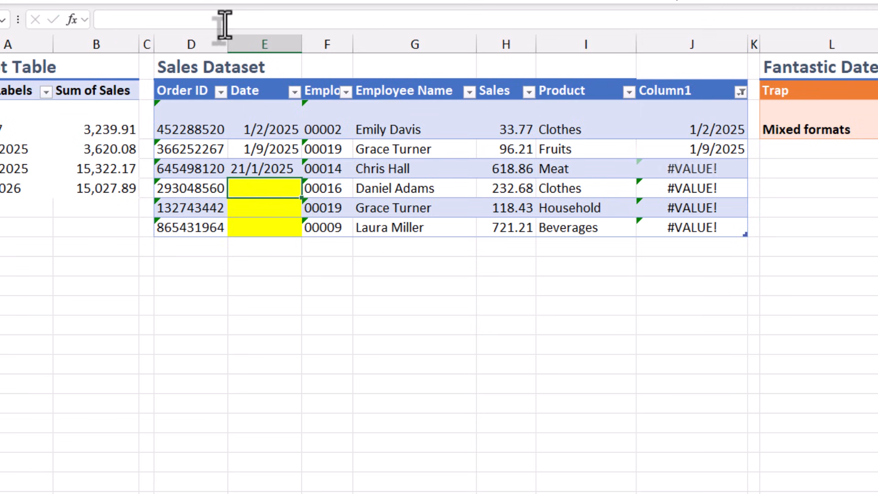
{"action": "double_click", "coordinate": [111, 19]}
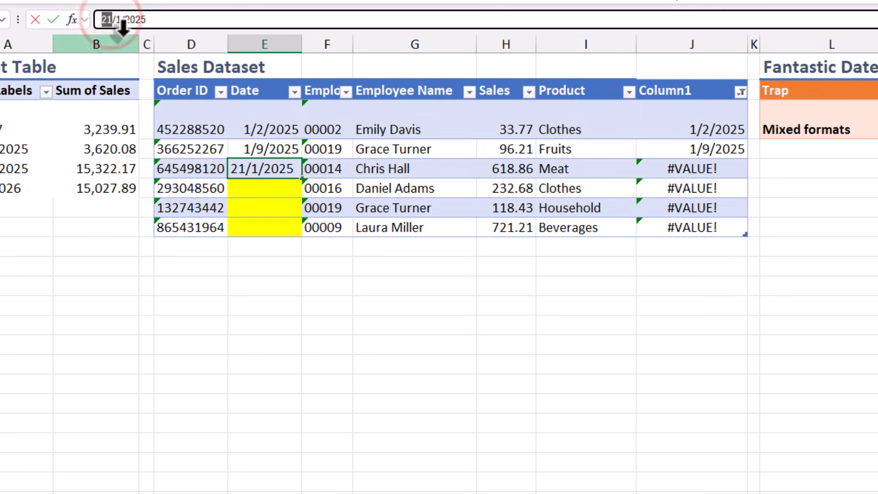
{"action": "key", "text": "Delete"}
{"action": "key", "text": "Delete"}
{"action": "type", "text": "21"}
{"action": "key", "text": "Return"}
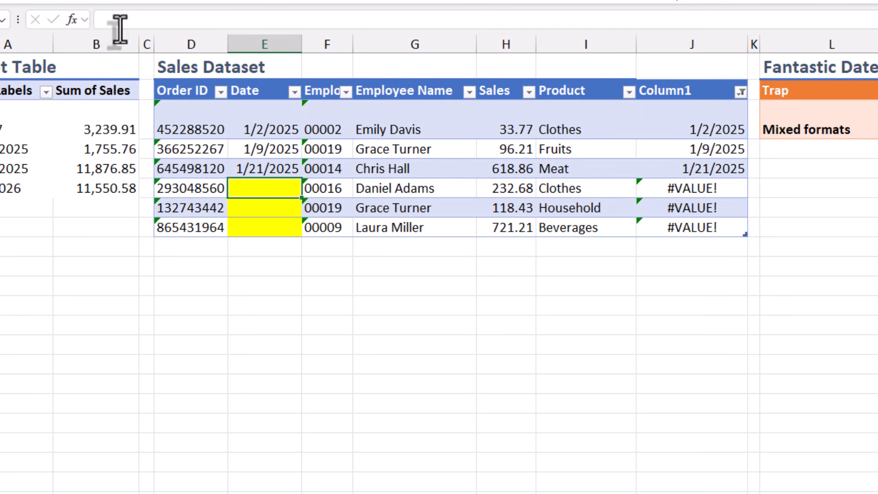
Step: Select the three yellow blank Date cells and clear the table's filter to show all rows
{"action": "left_click_drag", "start_coordinate": [264, 188], "coordinate": [264, 227]}
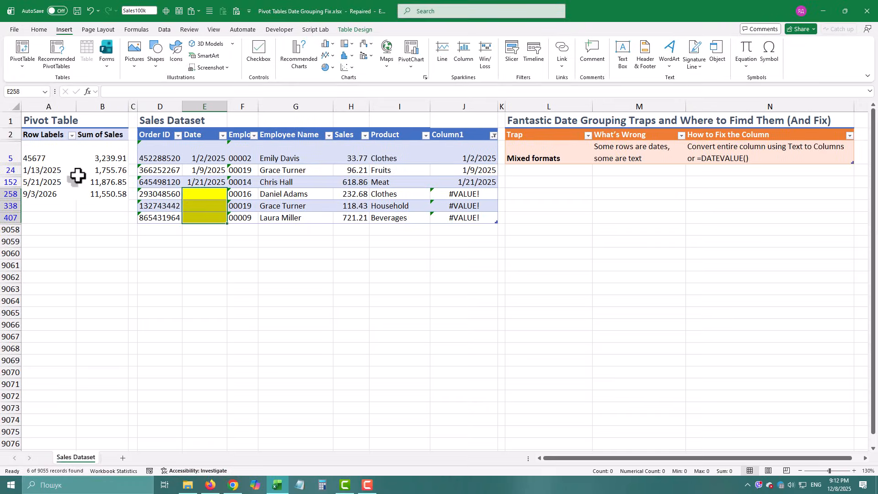
{"action": "left_click", "coordinate": [165, 29]}
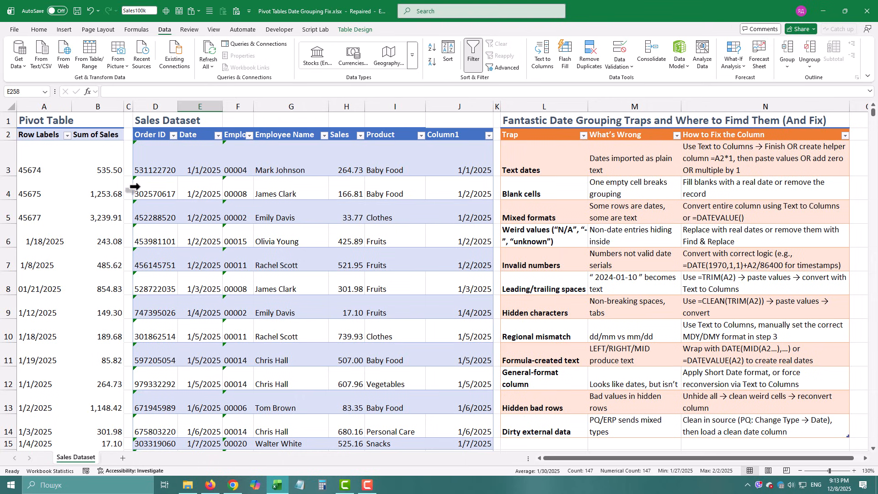
Step: Copy all of Column1's date values and paste them as values only over the Date column of the sales dataset
{"action": "left_click", "coordinate": [219, 163]}
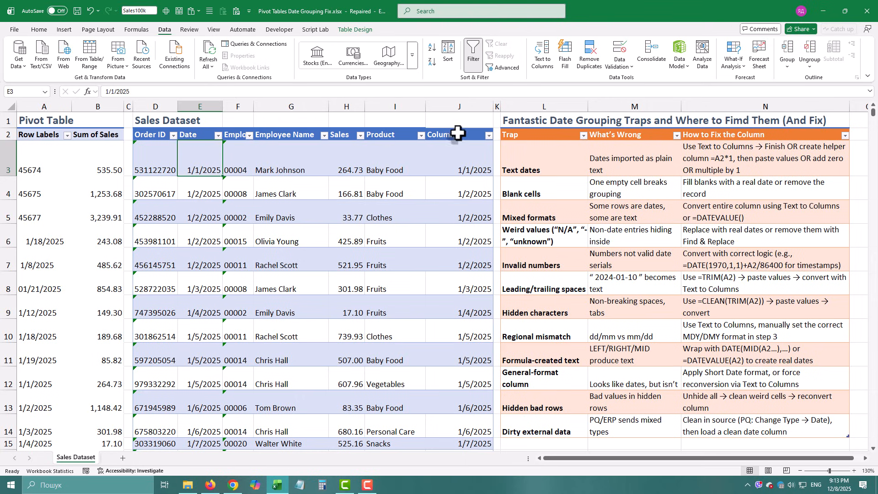
{"action": "left_click", "coordinate": [460, 127]}
{"action": "left_click", "coordinate": [456, 132]}
{"action": "right_click", "coordinate": [452, 167]}
{"action": "left_click", "coordinate": [485, 188]}
{"action": "right_click", "coordinate": [212, 166]}
{"action": "left_click", "coordinate": [249, 216]}
Step: Check the Date column's filter list for entries outside the year groups, then clear the table's filter
{"action": "left_click", "coordinate": [217, 135]}
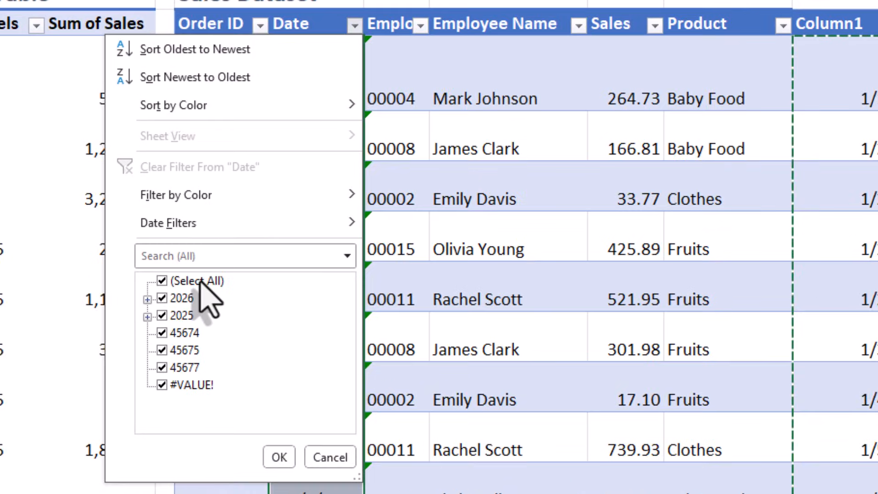
{"action": "left_click", "coordinate": [167, 265]}
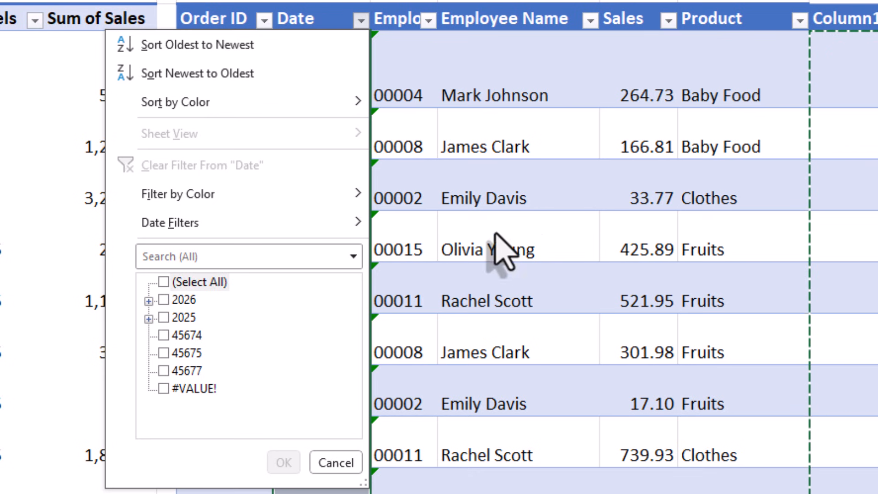
{"action": "left_click", "coordinate": [578, 196]}
{"action": "left_click", "coordinate": [581, 7]}
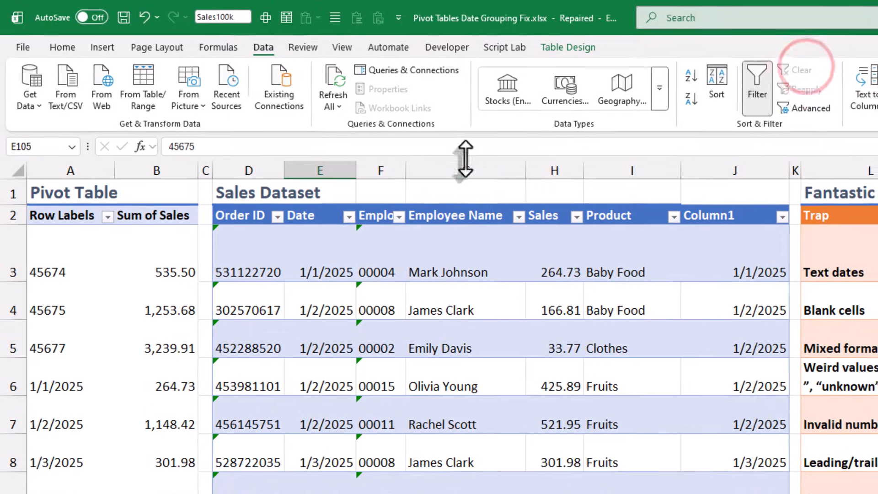
Step: Format the whole Date column of the sales dataset as Short Date
{"action": "left_click", "coordinate": [314, 210]}
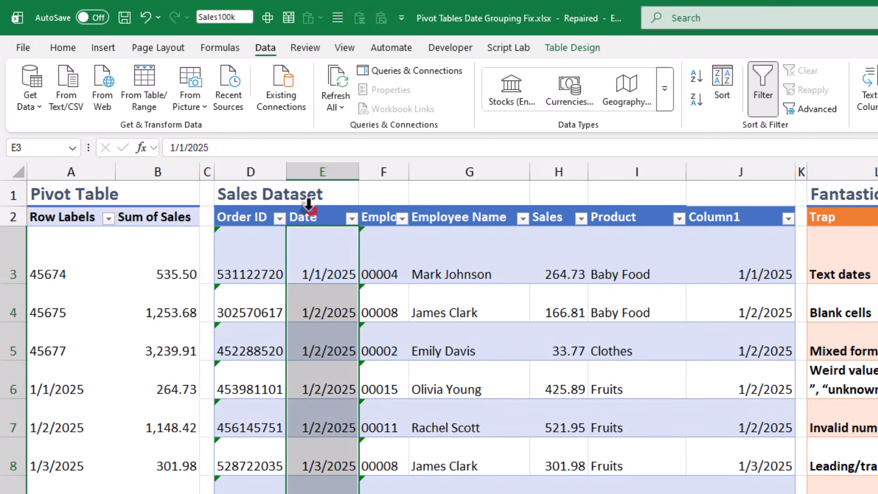
{"action": "left_click", "coordinate": [63, 48]}
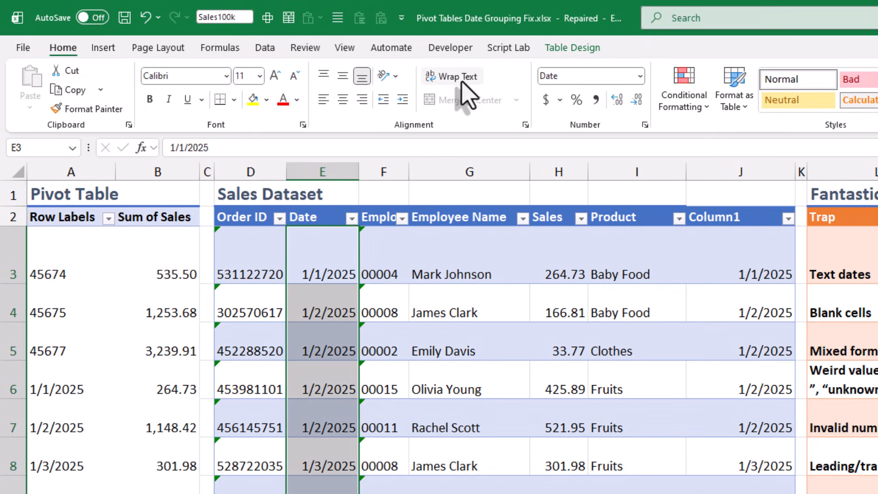
{"action": "left_click", "coordinate": [639, 75]}
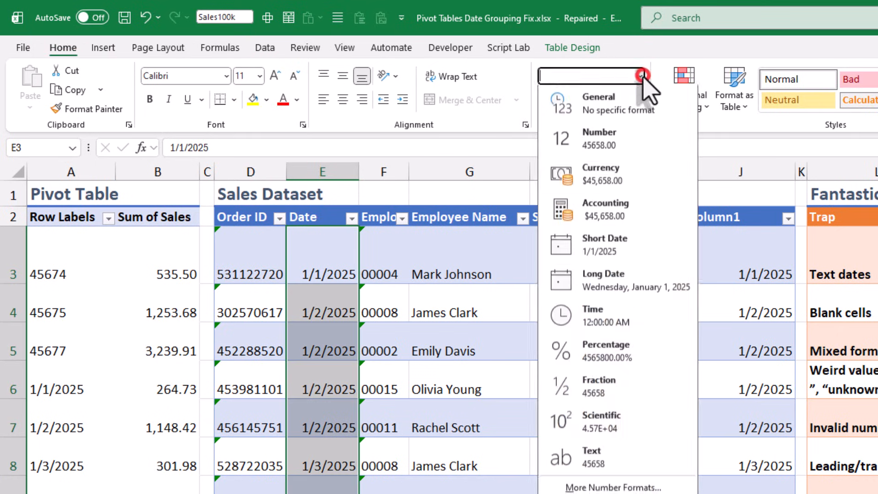
{"action": "left_click", "coordinate": [629, 248]}
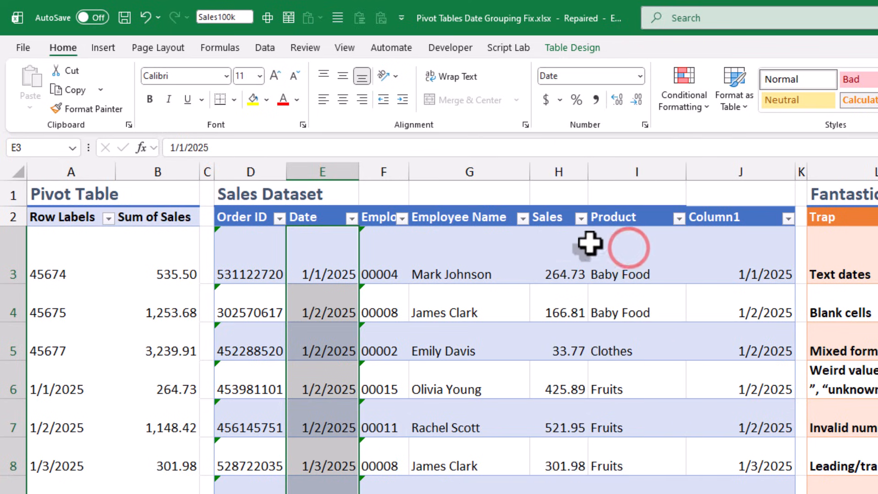
Step: Filter the Date column to #VALUE! entries and delete the contents of the three yellow Date cells
{"action": "left_click", "coordinate": [300, 275]}
{"action": "left_click", "coordinate": [219, 135]}
{"action": "left_click", "coordinate": [133, 255]}
{"action": "left_click", "coordinate": [144, 282]}
{"action": "left_click", "coordinate": [179, 340]}
{"action": "left_click_drag", "start_coordinate": [203, 154], "coordinate": [204, 165]}
{"action": "key", "text": "Delete"}
Step: Clear the sales table's filter and refresh the pivot table
{"action": "left_click", "coordinate": [85, 149]}
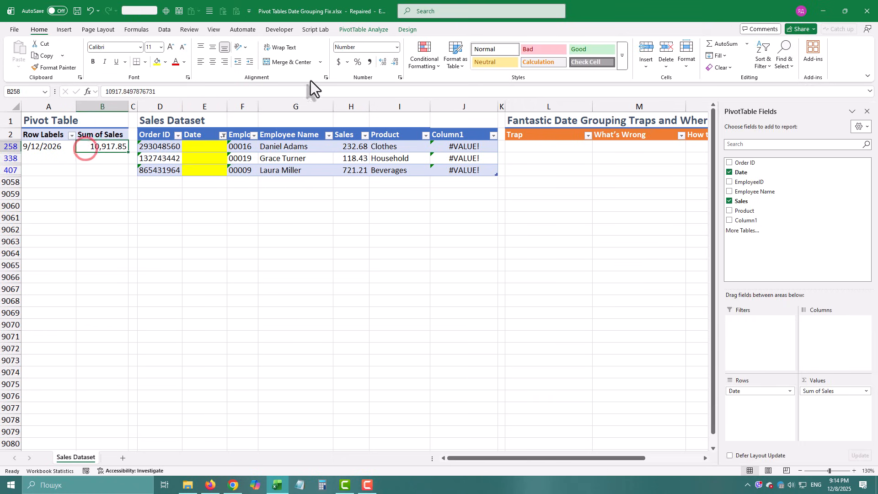
{"action": "left_click", "coordinate": [237, 152]}
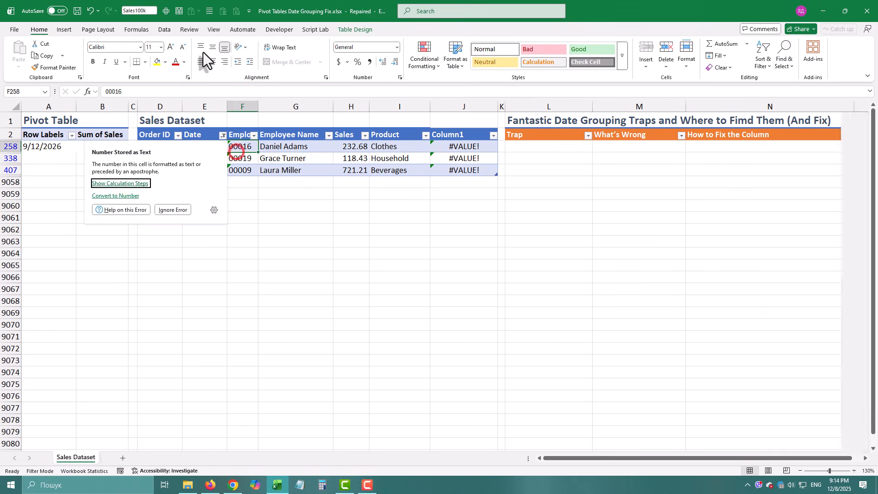
{"action": "left_click", "coordinate": [165, 31]}
{"action": "left_click", "coordinate": [503, 44]}
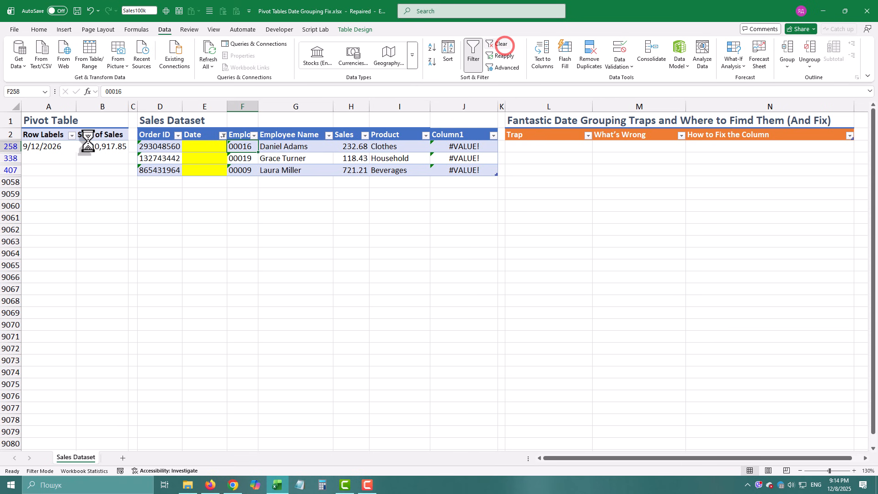
{"action": "left_click", "coordinate": [116, 197]}
{"action": "right_click", "coordinate": [91, 185]}
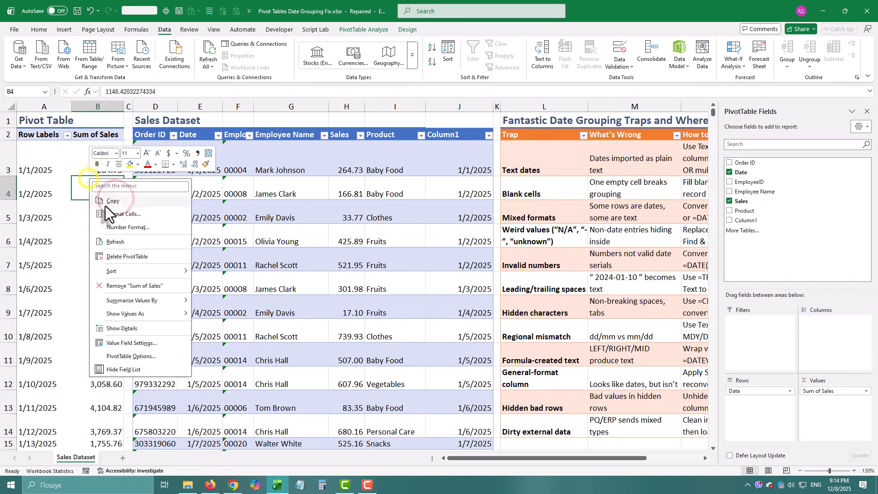
{"action": "left_click", "coordinate": [122, 240]}
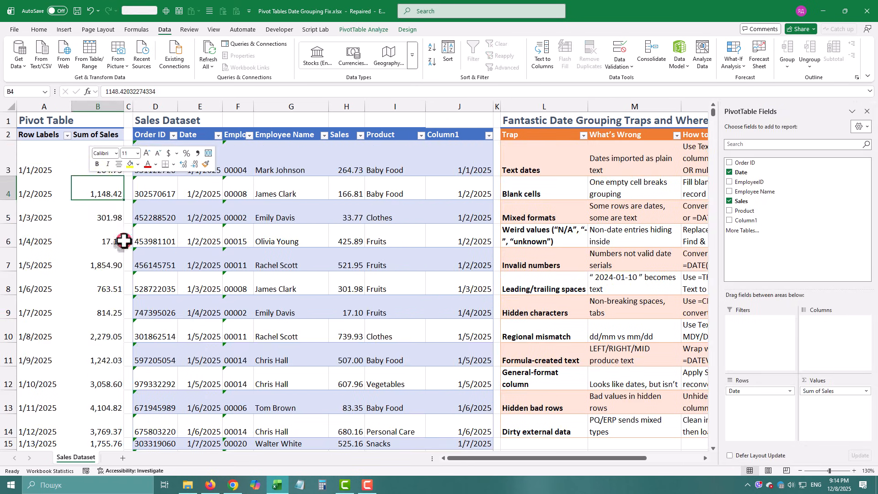
Step: Group the pivot table's row dates by Months and Years and review the grouped rows
{"action": "right_click", "coordinate": [40, 187]}
{"action": "left_click", "coordinate": [87, 322]}
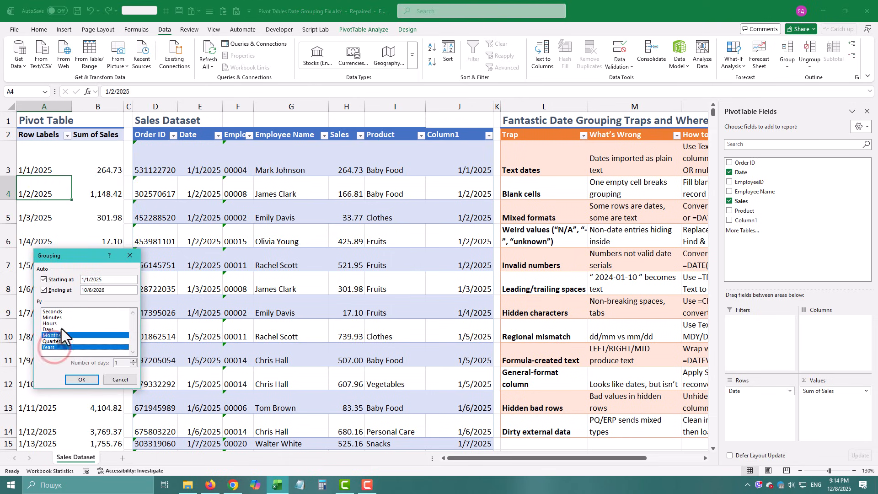
{"action": "left_click", "coordinate": [82, 380]}
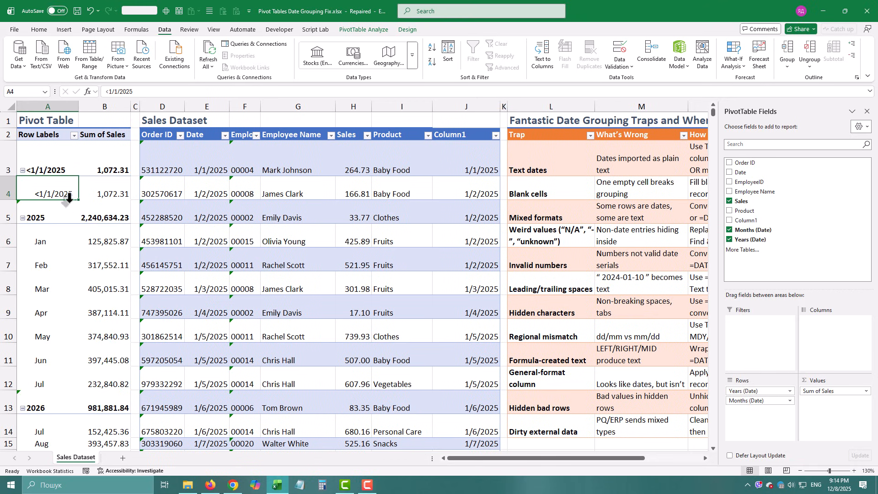
{"action": "scroll", "coordinate": [78, 219], "scroll_direction": "down", "scroll_amount": 3}
{"action": "scroll", "coordinate": [70, 251], "scroll_direction": "up", "scroll_amount": 3}
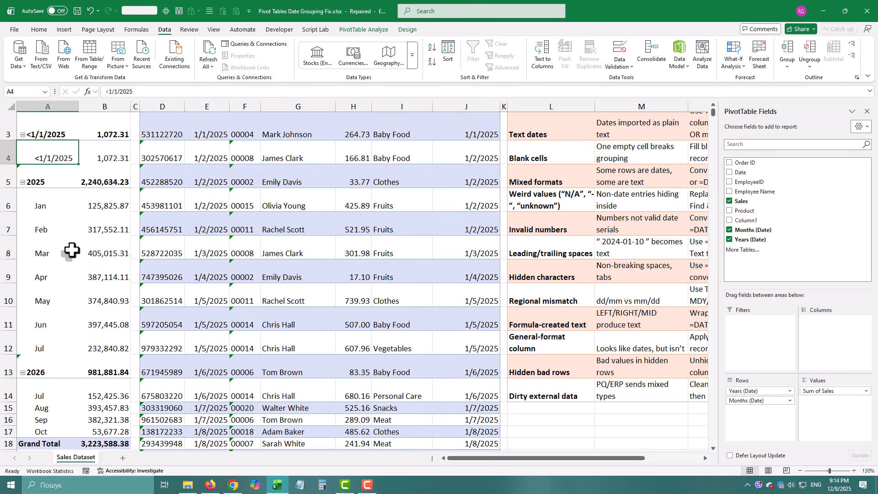
Step: Filter the Date column to blanks and fill all three yellow cells with 1/1/1900
{"action": "left_click", "coordinate": [208, 174]}
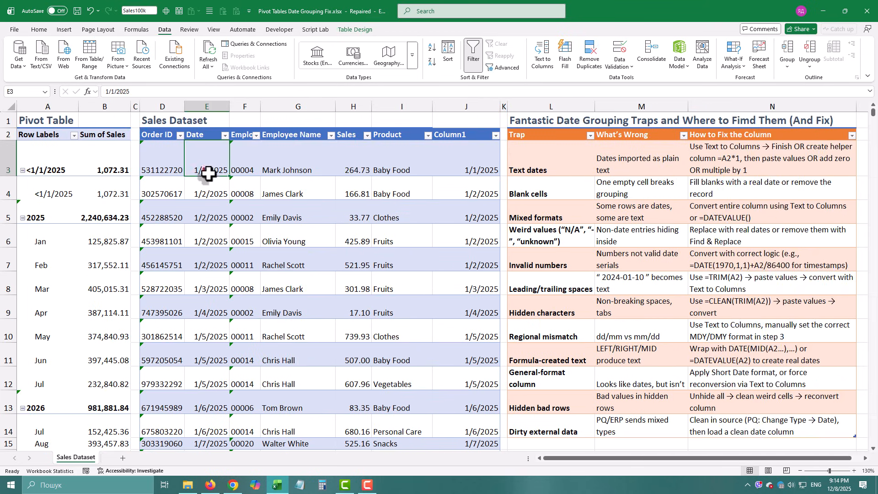
{"action": "left_click", "coordinate": [225, 135]}
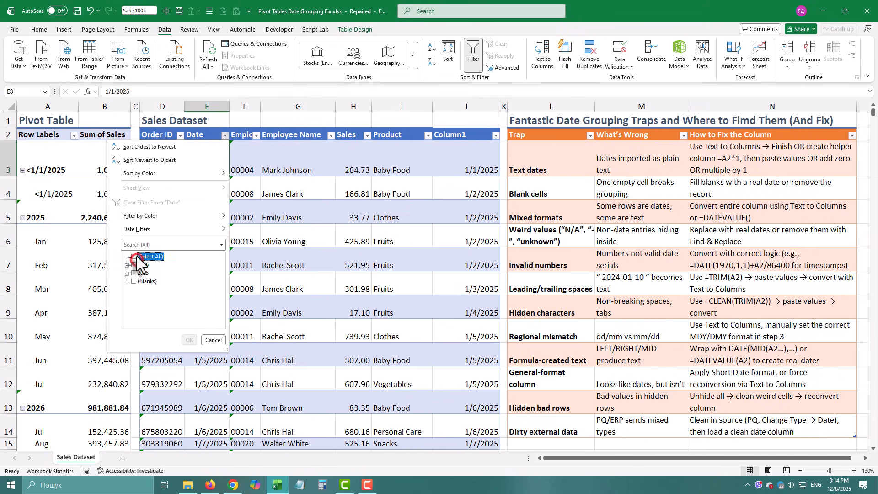
{"action": "left_click", "coordinate": [135, 281]}
{"action": "left_click", "coordinate": [188, 340]}
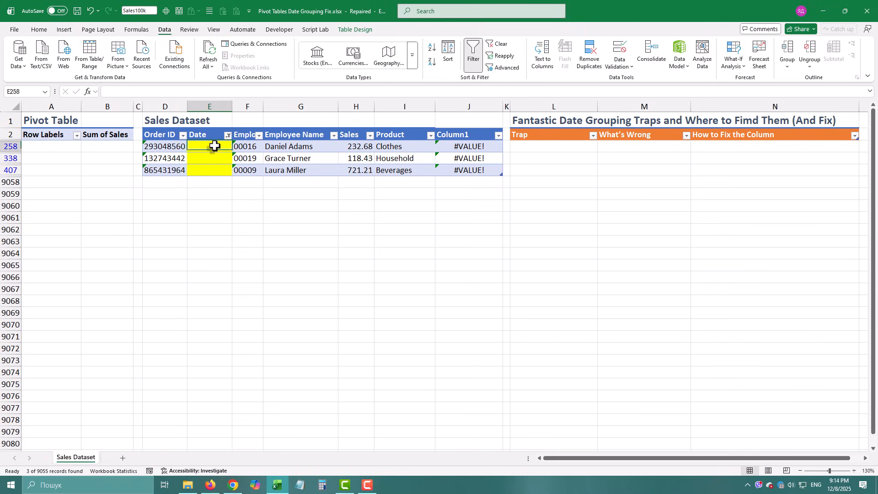
{"action": "left_click_drag", "start_coordinate": [215, 145], "coordinate": [209, 173]}
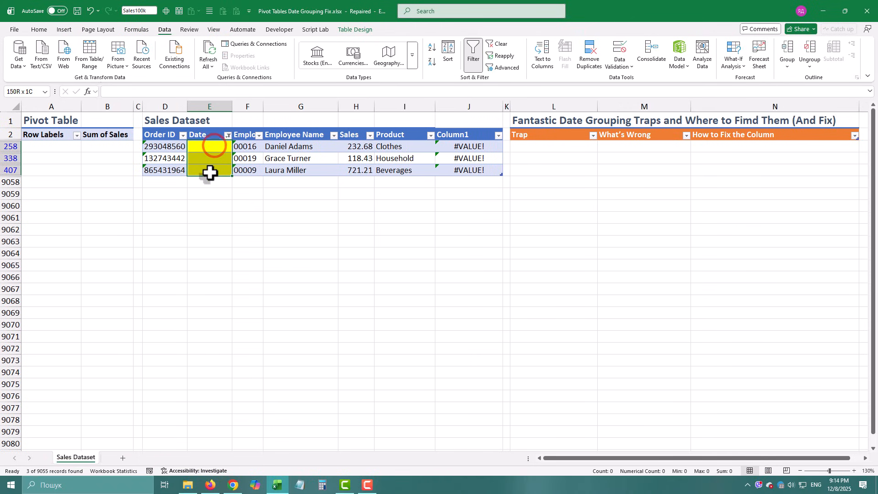
{"action": "type", "text": "1/1/1900"}
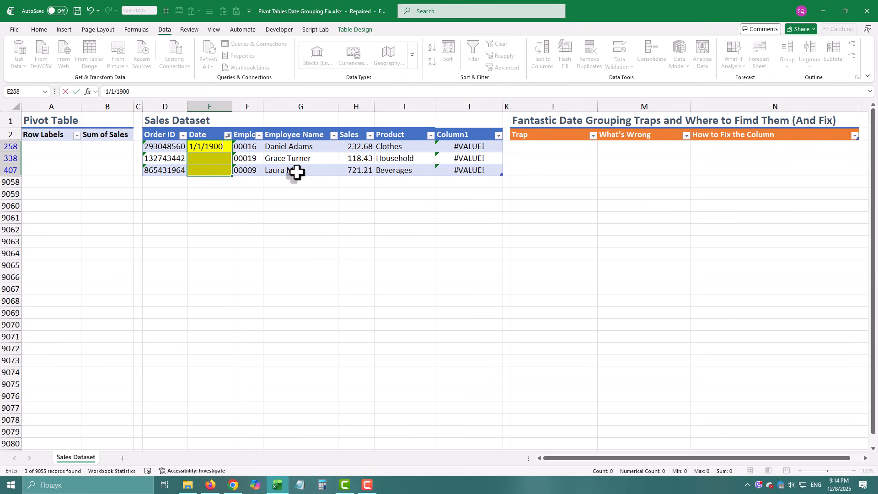
{"action": "key", "text": "ctrl+Return"}
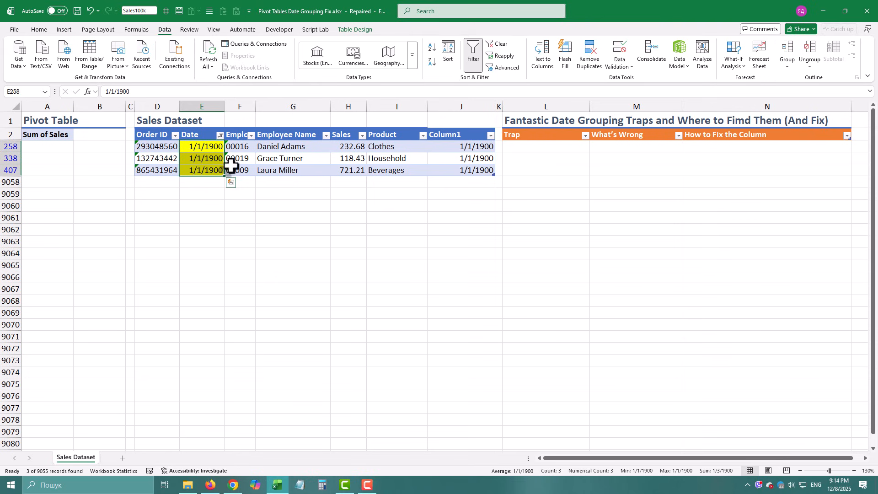
Step: Clear the sales table's filter and add the Date field to the pivot table's Rows area
{"action": "left_click", "coordinate": [232, 166]}
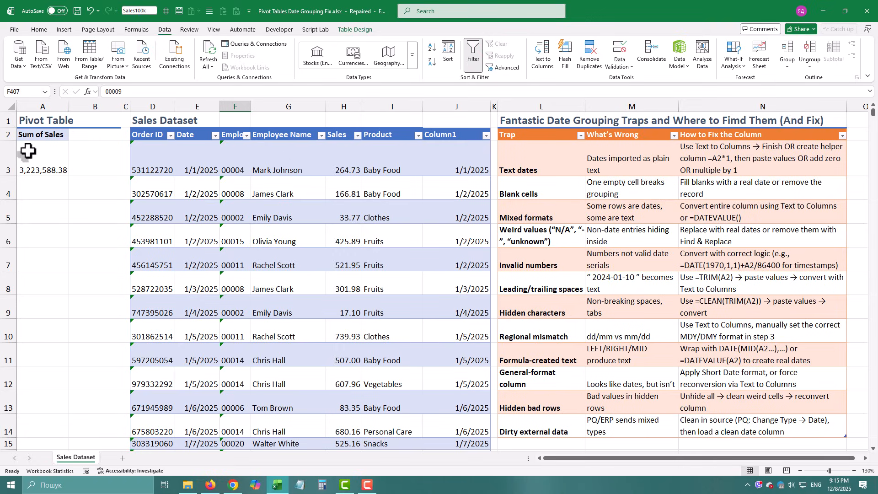
{"action": "left_click", "coordinate": [27, 151]}
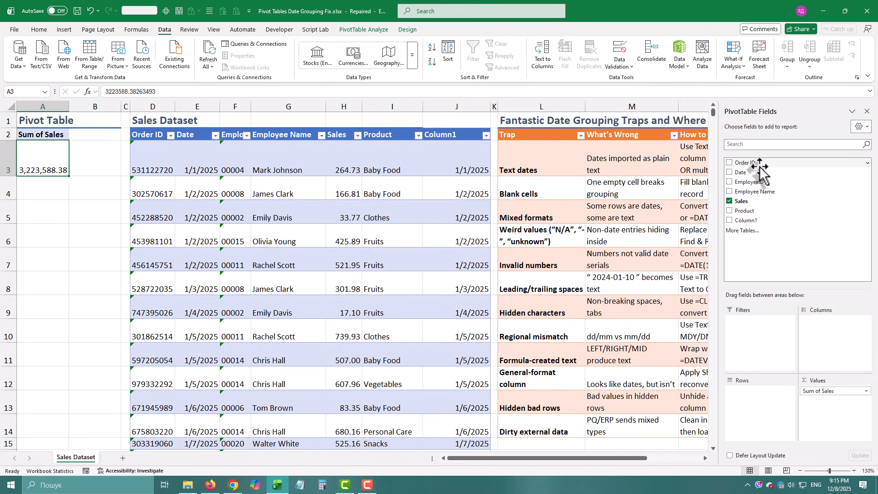
{"action": "left_click_drag", "start_coordinate": [752, 172], "coordinate": [759, 420]}
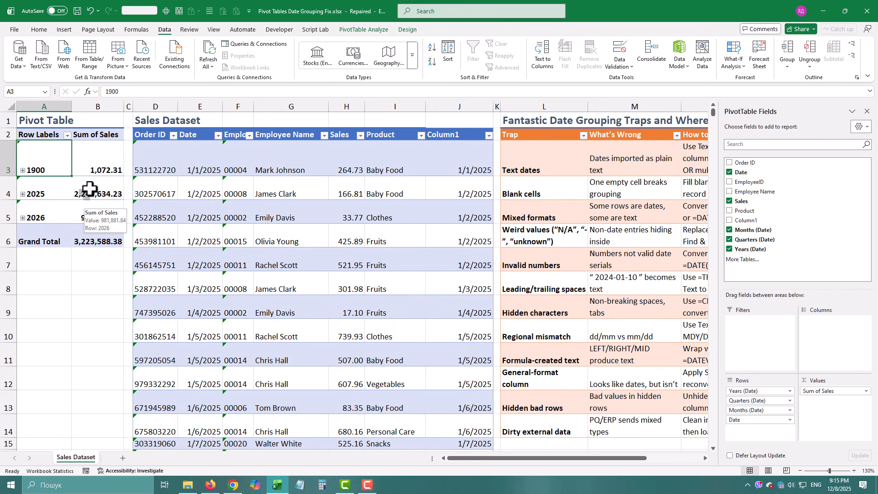
Step: Expand the 2025 group in the pivot table to show its quarters
{"action": "left_click", "coordinate": [85, 225]}
{"action": "left_click", "coordinate": [59, 193]}
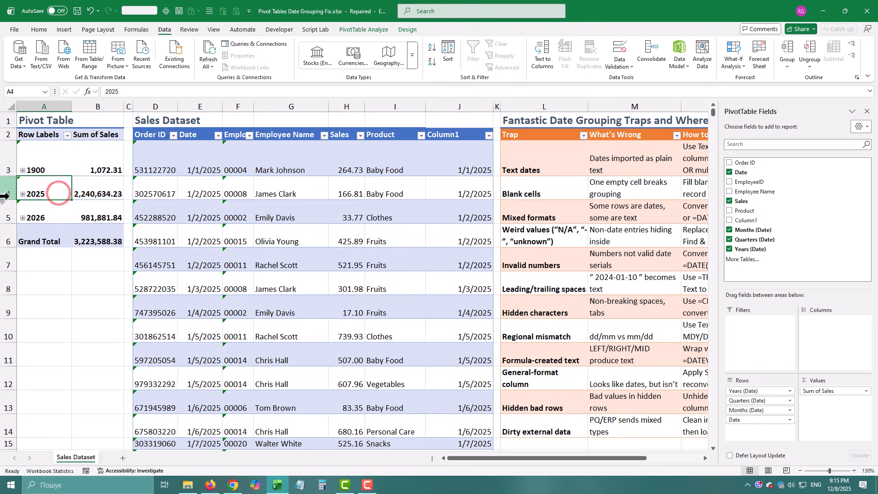
{"action": "left_click", "coordinate": [23, 194]}
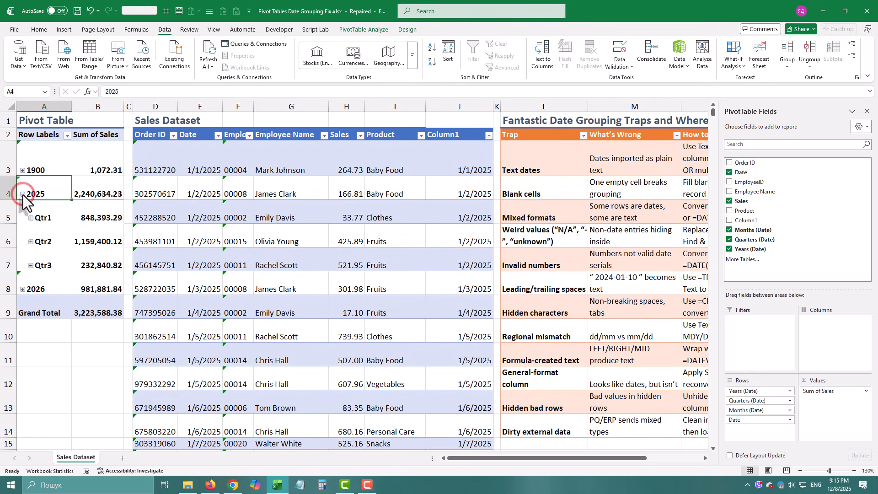